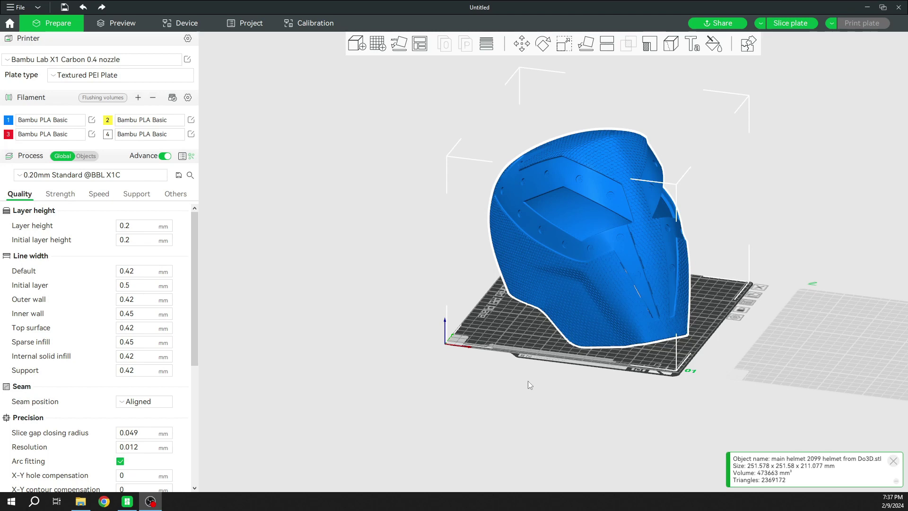
mouse_move(514, 381)
left_mouse_down()
mouse_move(493, 390)
mouse_move(508, 383)
left_mouse_up()
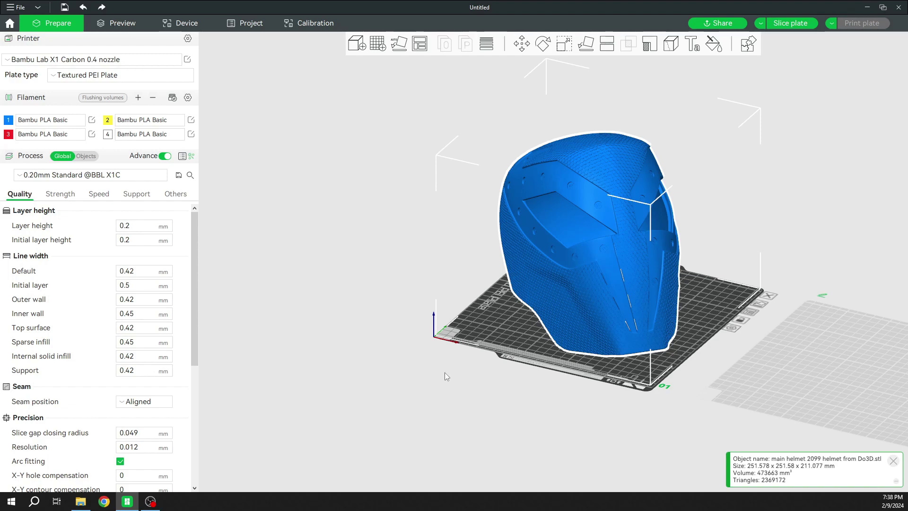
left_click_drag(445, 375, 236, 380)
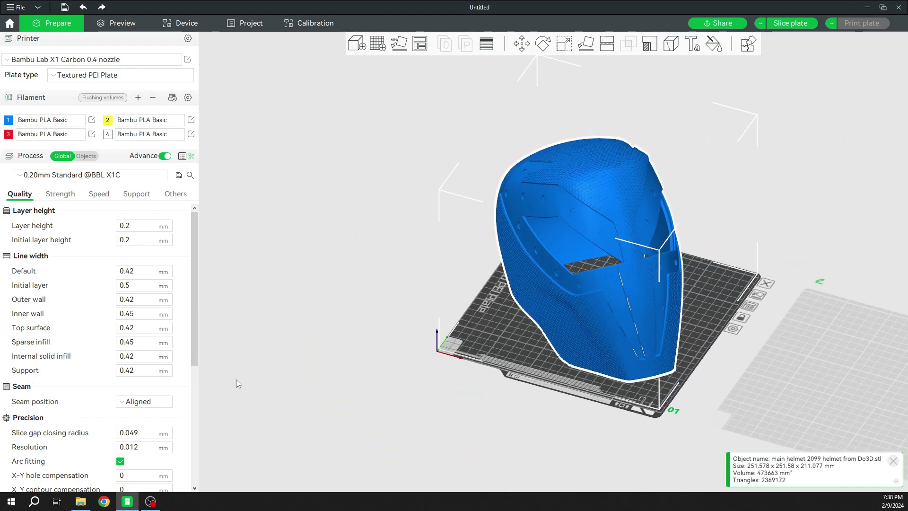
left_click_drag(537, 404, 461, 416)
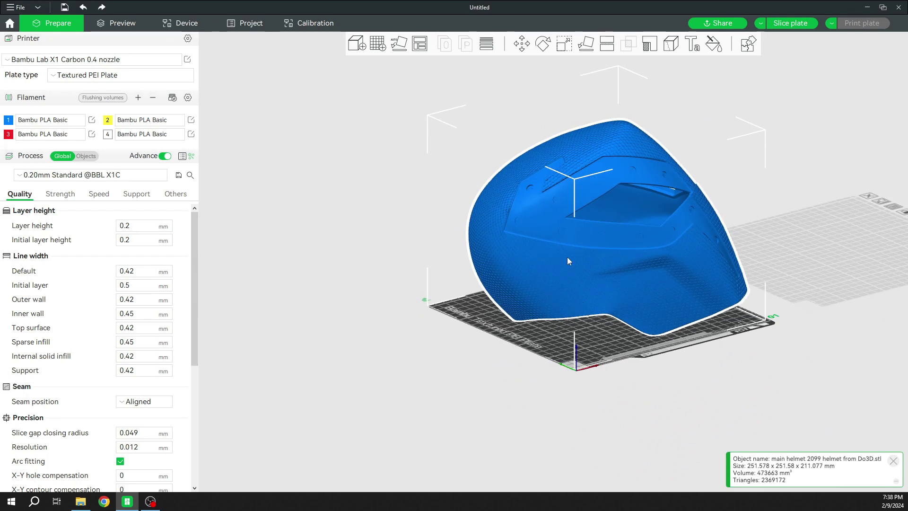
left_click_drag(490, 334, 598, 321)
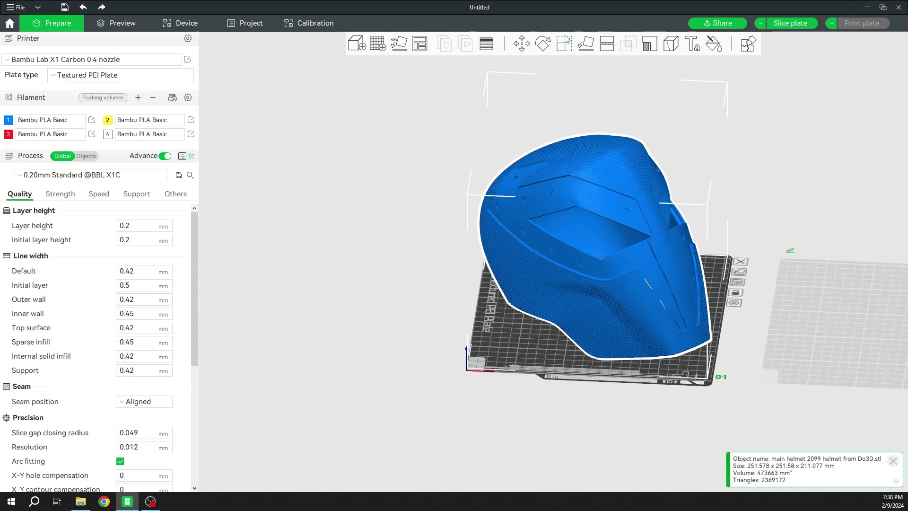
- Try rotating the helmet to a nearly upright orientation above the plate and undo the rotation
left_click(542, 44)
left_click_drag(807, 226, 600, 379)
left_click_drag(592, 415, 687, 415)
scroll(592, 379, "up", 5)
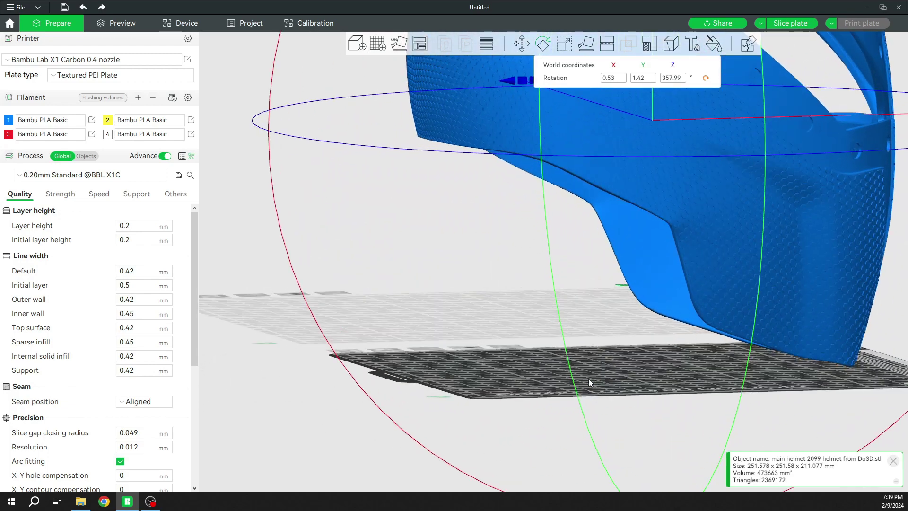
scroll(509, 330, "down", 2)
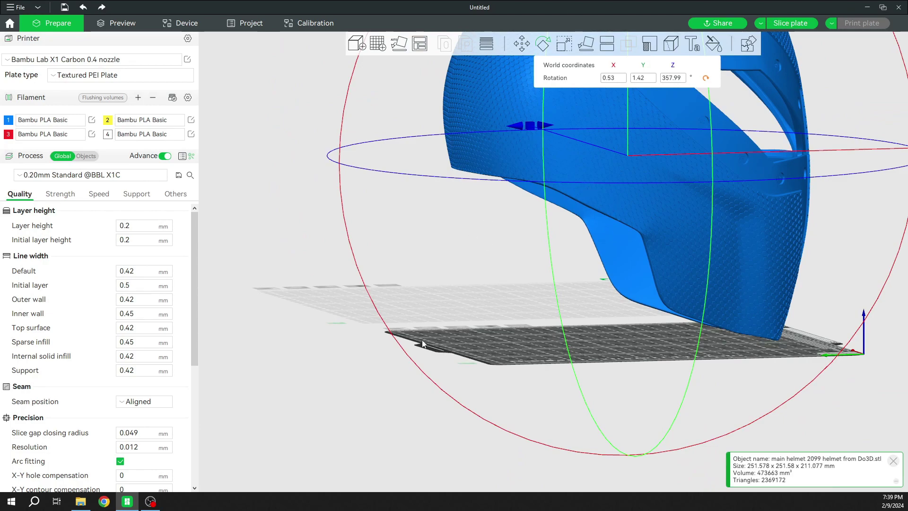
left_click_drag(422, 343, 520, 407)
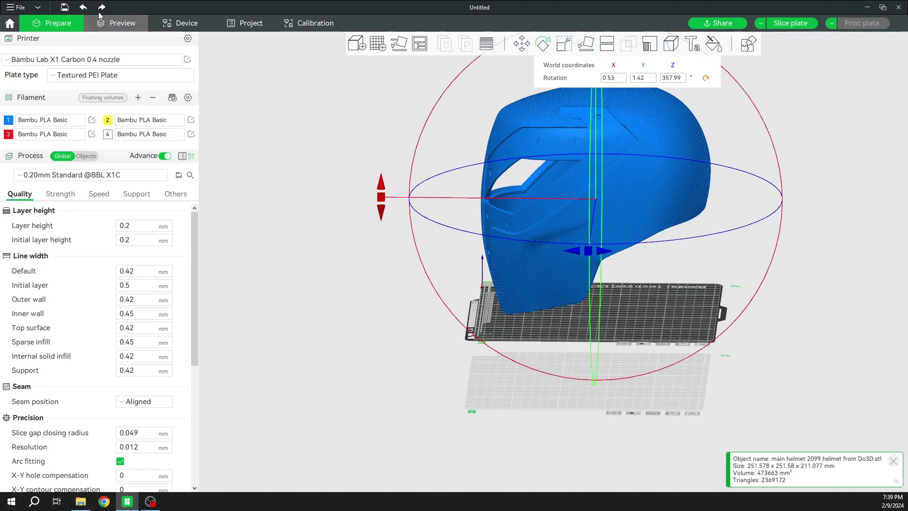
left_click(85, 8)
left_click(85, 8)
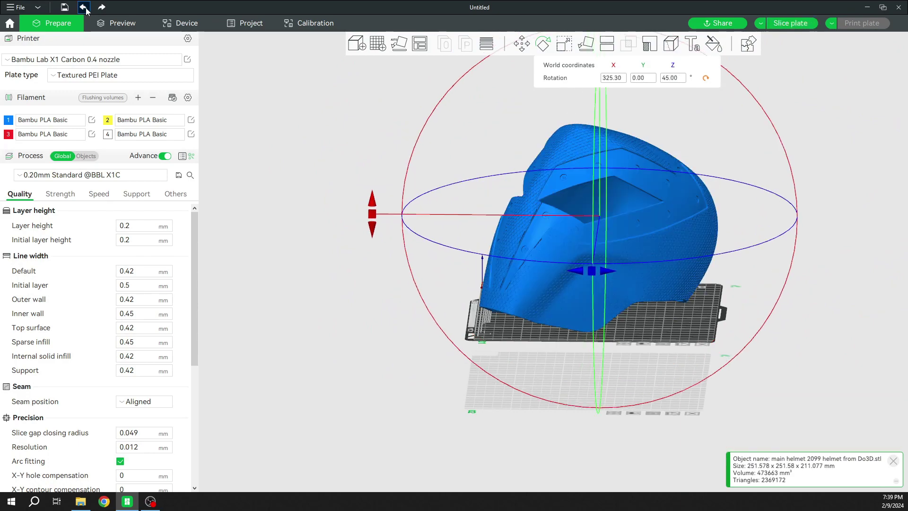
- Examine from the side how the tilted helmet's lower edges rest on the build plate
left_click_drag(776, 402, 683, 331)
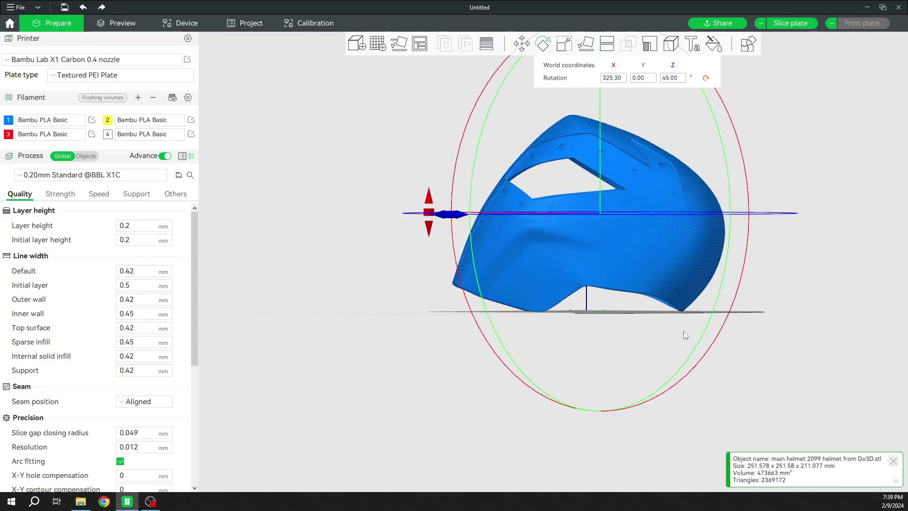
scroll(634, 312, "up", 5)
scroll(634, 308, "up", 2)
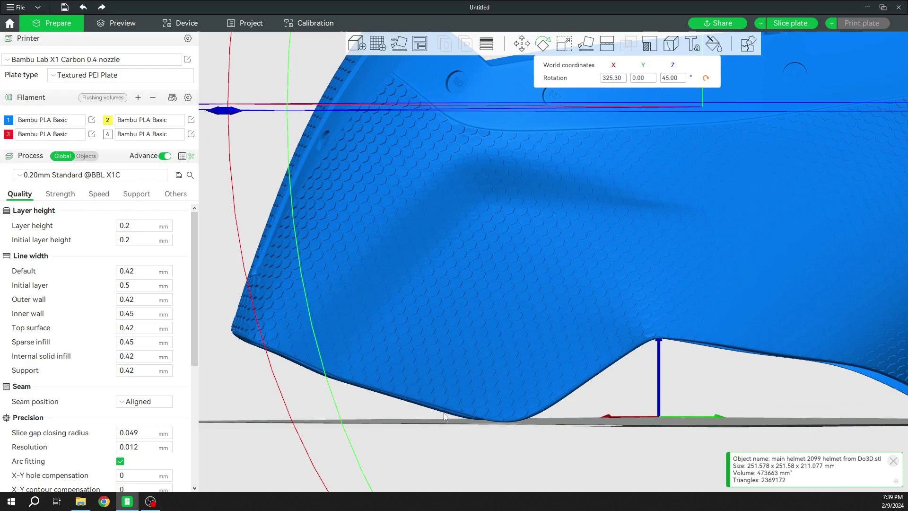
scroll(279, 390, "down", 8)
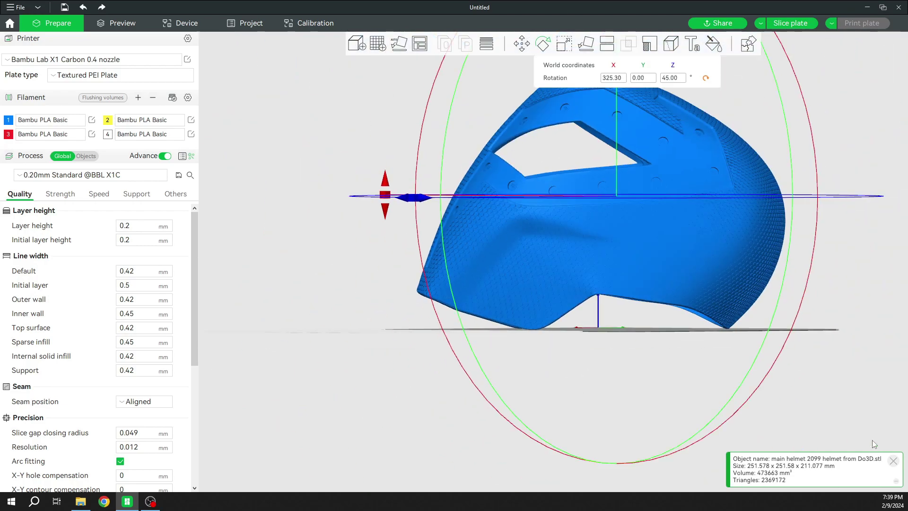
left_click_drag(837, 407, 656, 382)
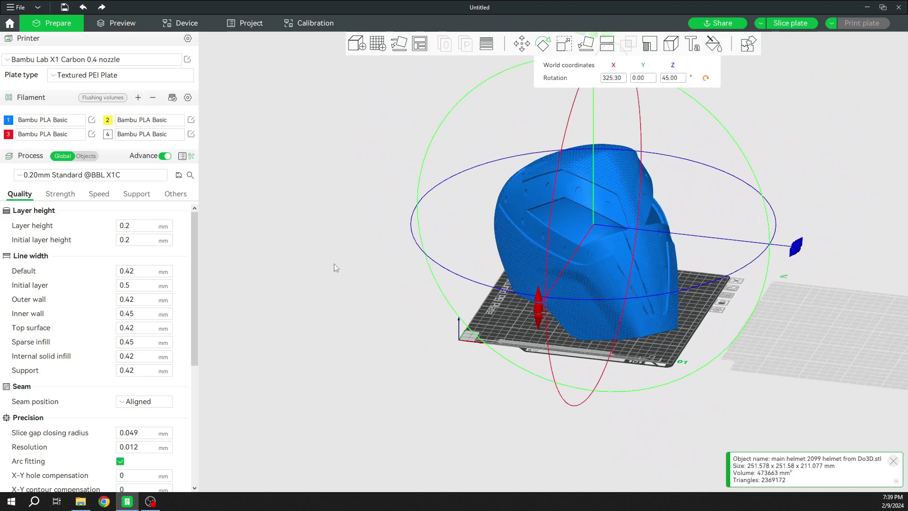
left_click_drag(336, 287, 361, 286)
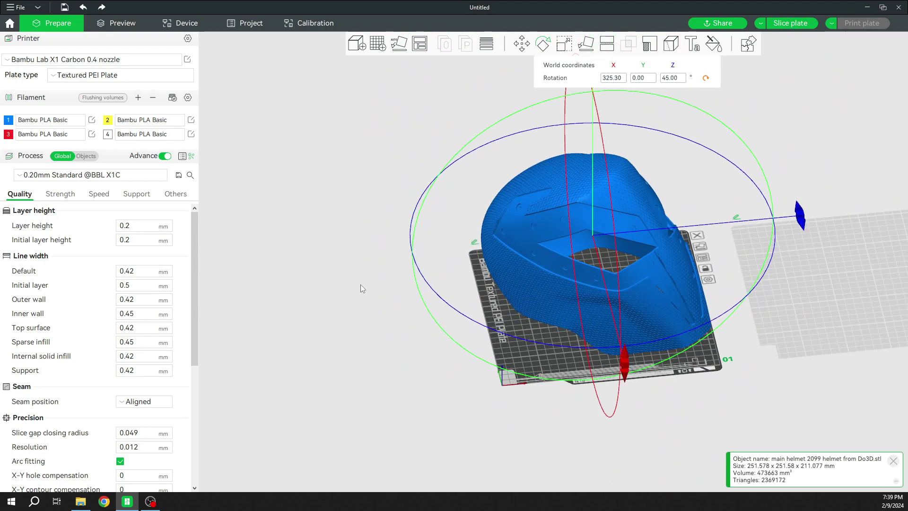
- Apply adaptive variable layer height to the helmet at Quality/Speed 1.00 and smooth it with radius 10
left_click(492, 46)
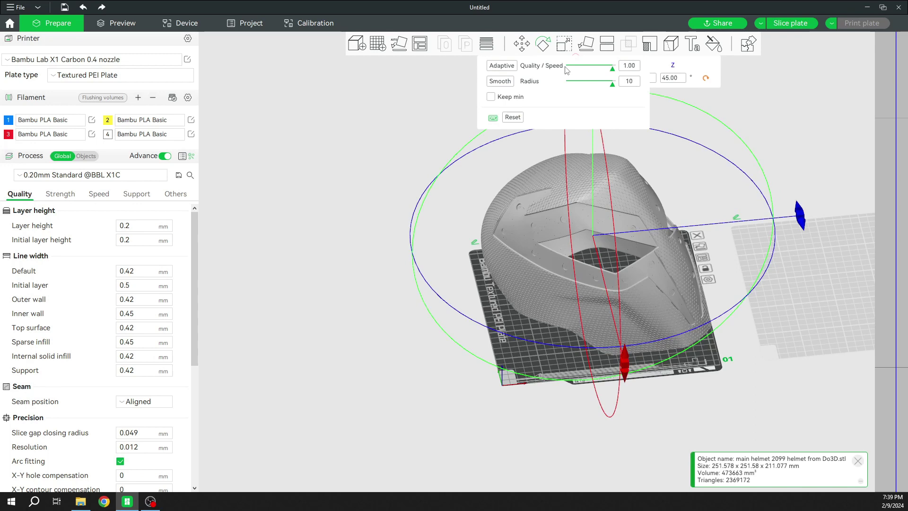
left_click_drag(381, 297, 384, 267)
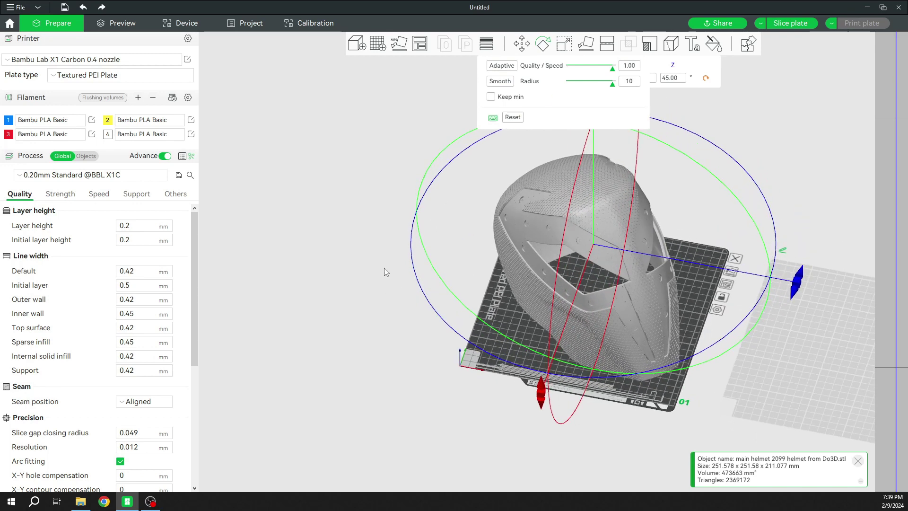
left_click(506, 80)
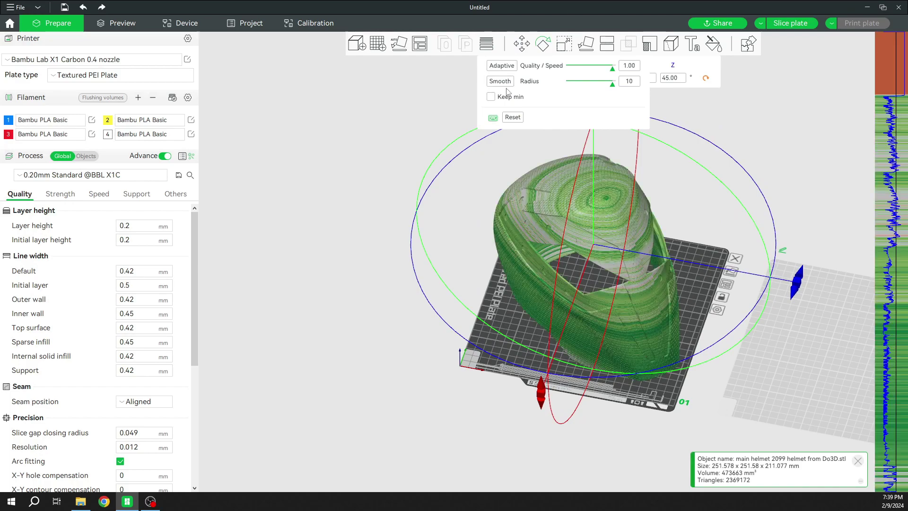
left_click_drag(410, 253, 575, 276)
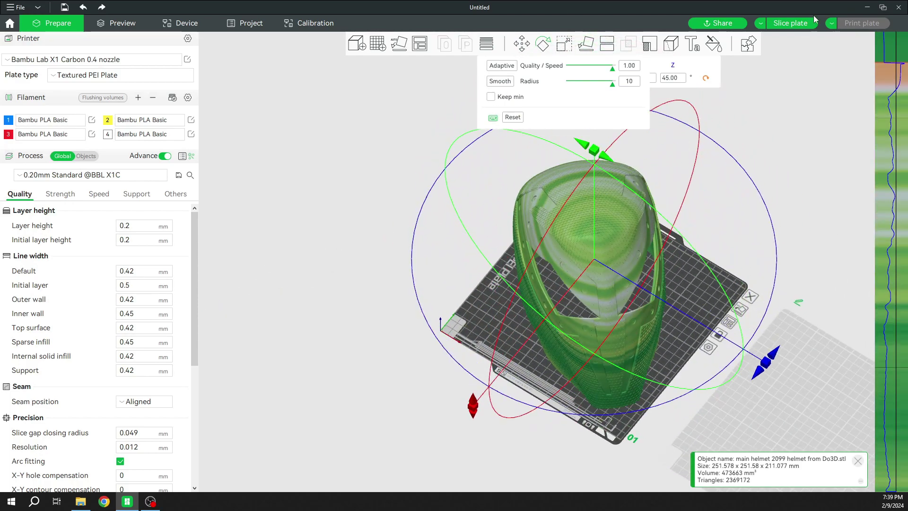
- Slice the plate and inspect the hexagon texture and layer lines on the helmet's crown up close
left_click(805, 27)
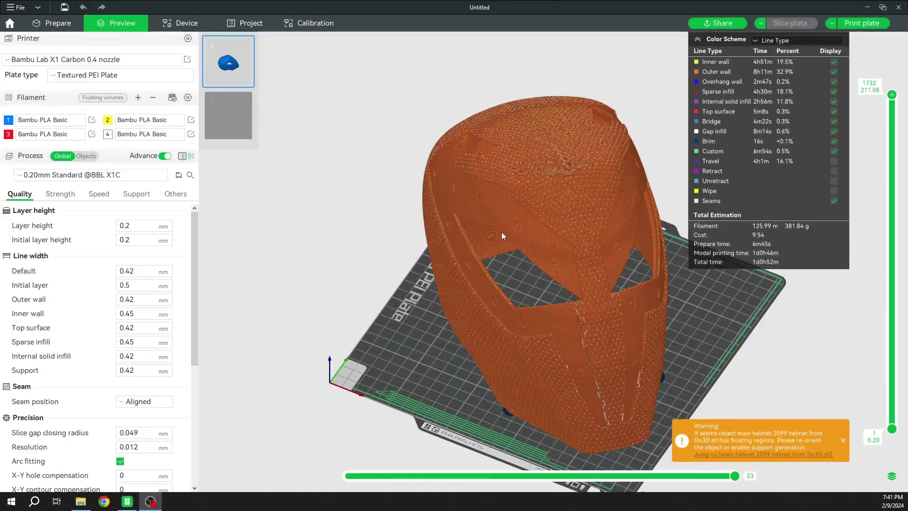
left_click_drag(389, 273, 344, 282)
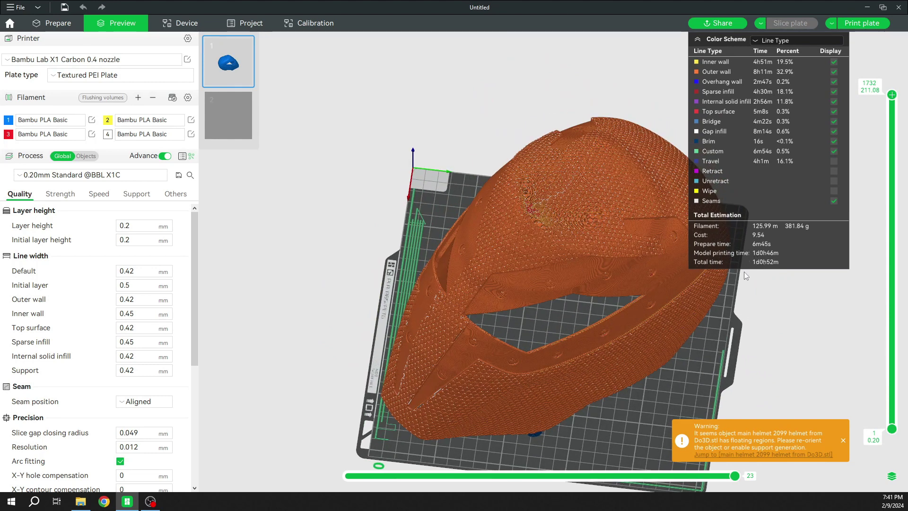
left_click_drag(612, 426, 659, 428)
scroll(577, 274, "up", 10)
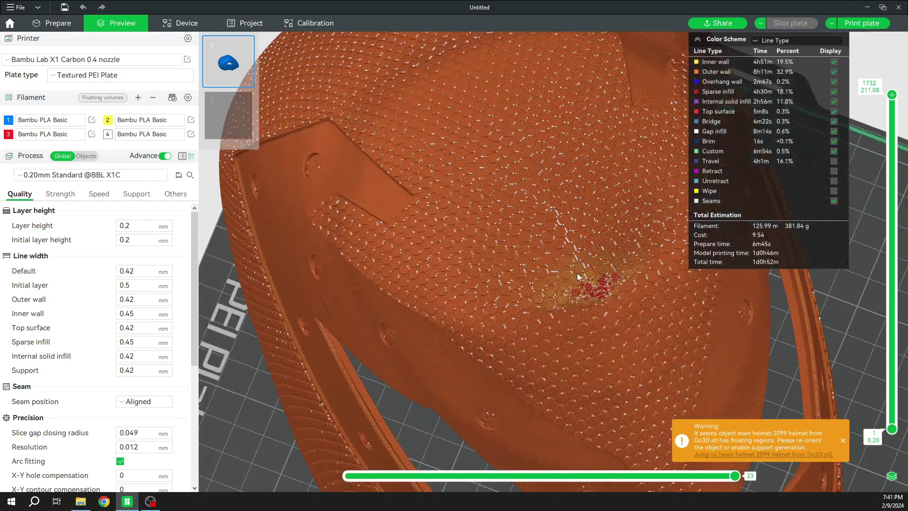
scroll(598, 300, "up", 1)
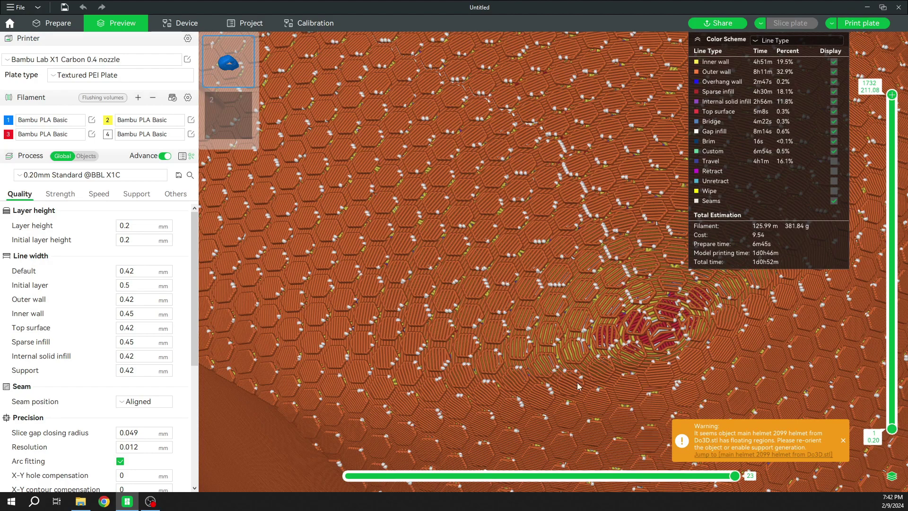
scroll(597, 290, "down", 4)
scroll(597, 292, "down", 5)
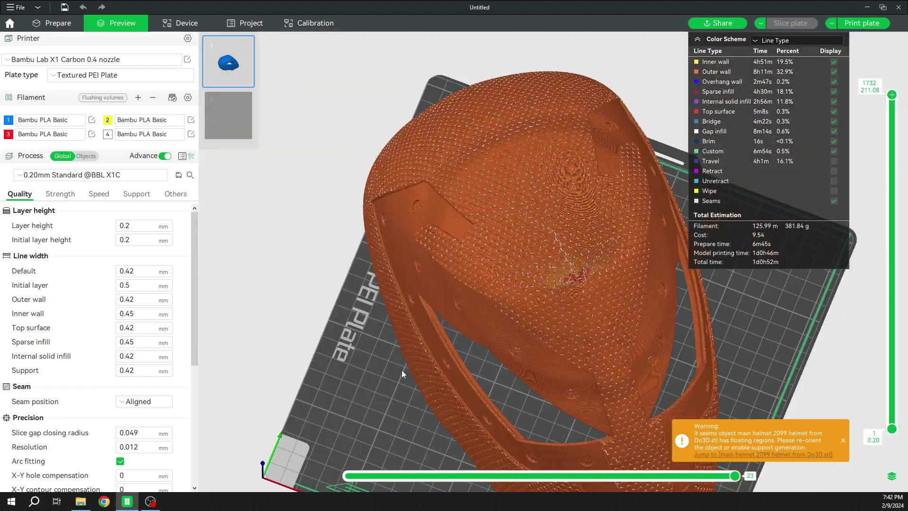
- Check the crown's infill at preview layer 1712, restore the top layer, and examine the crown's surface
left_click_drag(402, 370, 420, 351)
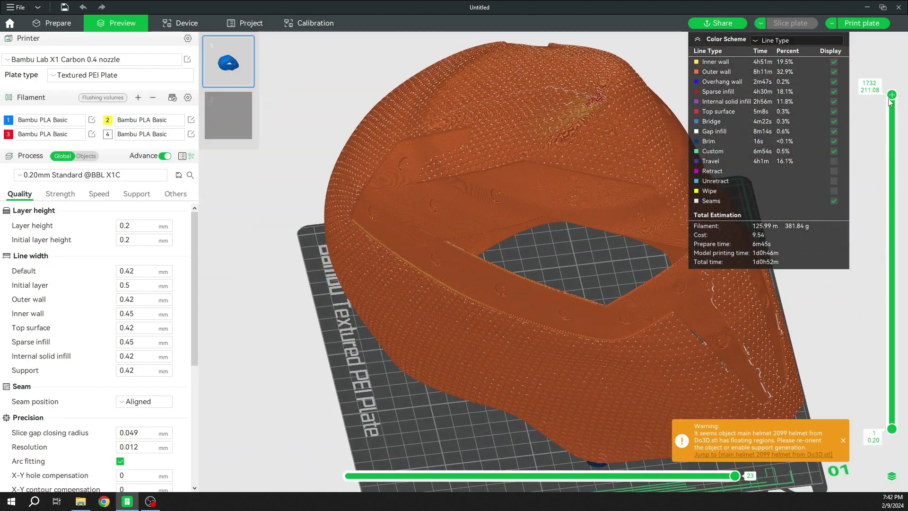
left_click(891, 169)
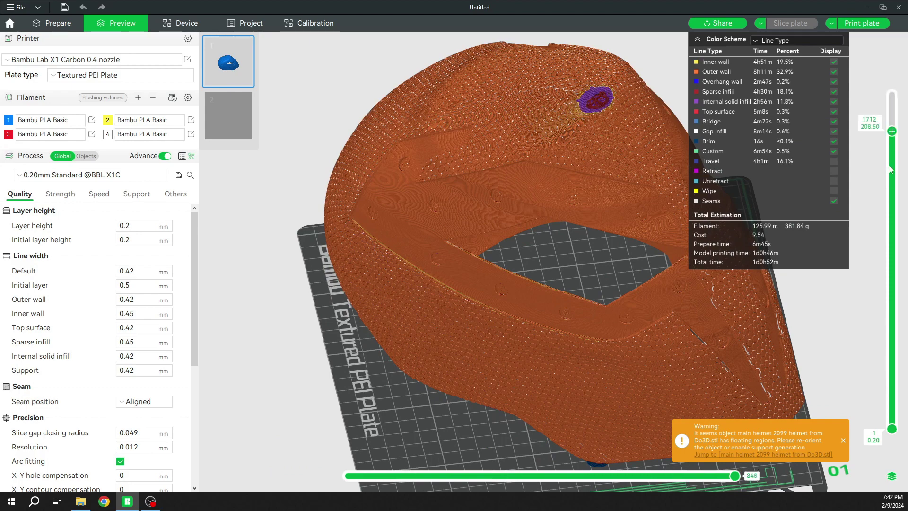
left_click_drag(890, 149, 893, 92)
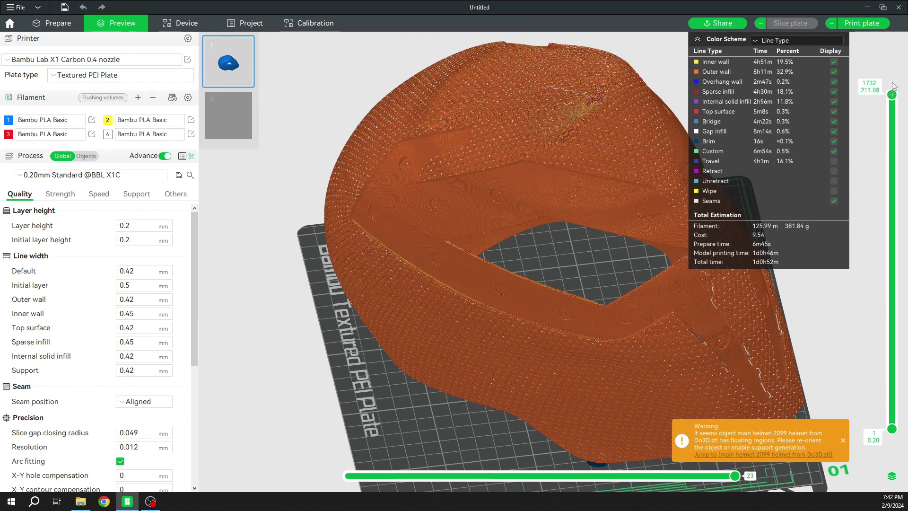
scroll(608, 84, "up", 5)
left_click_drag(609, 84, 506, 348)
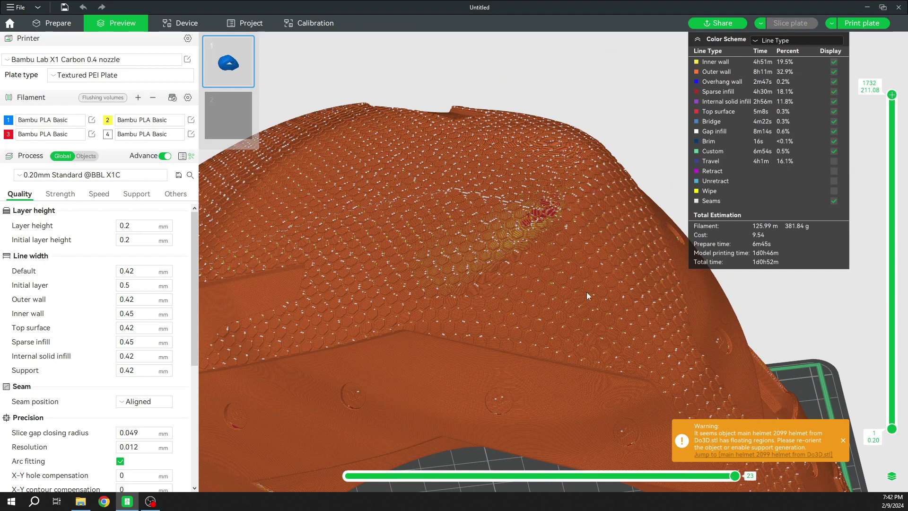
scroll(509, 245, "up", 2)
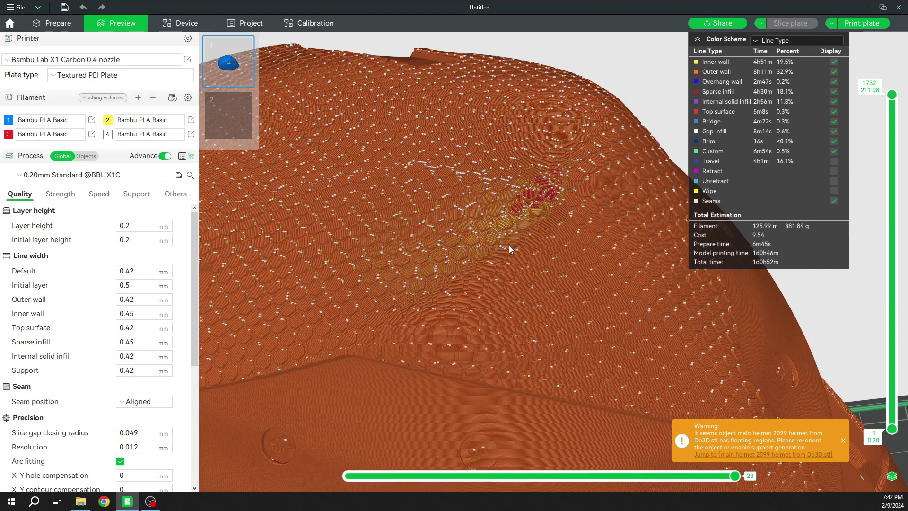
scroll(509, 245, "down", 3)
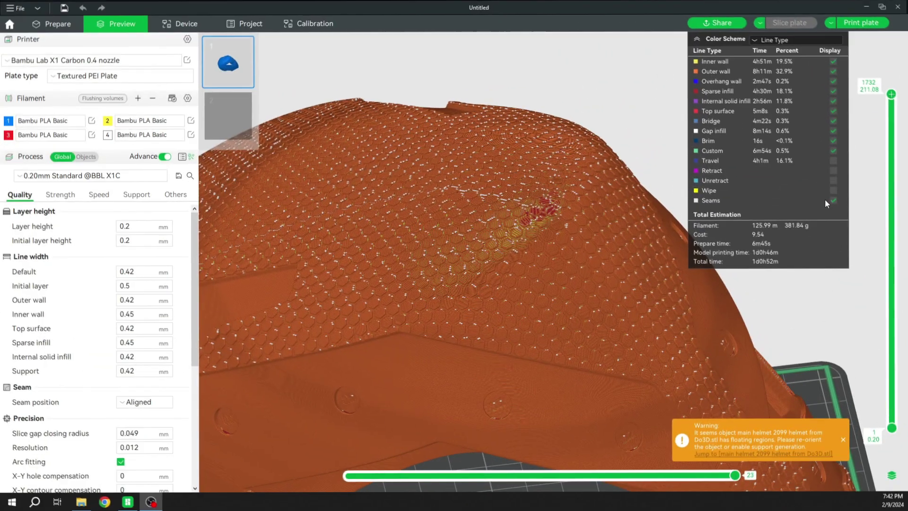
- Reapply the helmet's adaptive variable layer height with Quality/Speed 0.00 and smooth it with radius 1
left_click(53, 24)
scroll(261, 72, "down", 5)
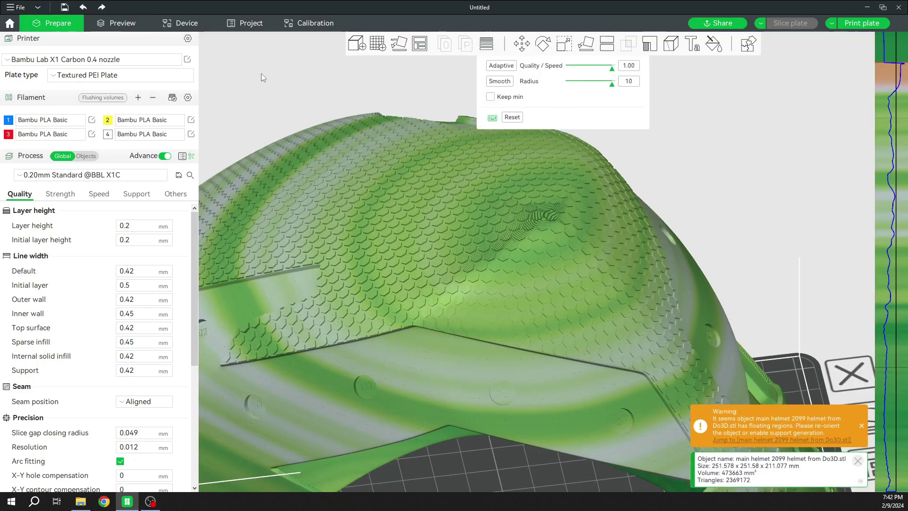
left_click_drag(612, 69, 560, 73)
left_click_drag(612, 84, 557, 84)
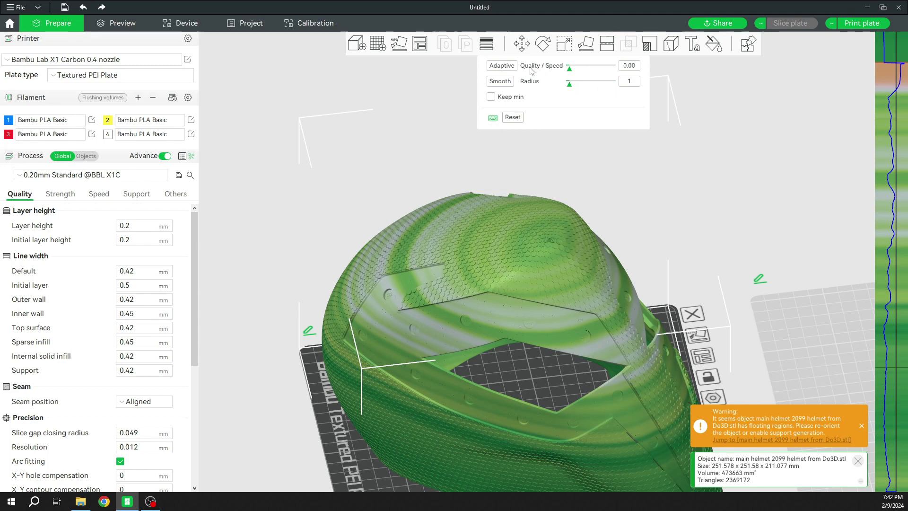
left_click(505, 82)
left_click(505, 83)
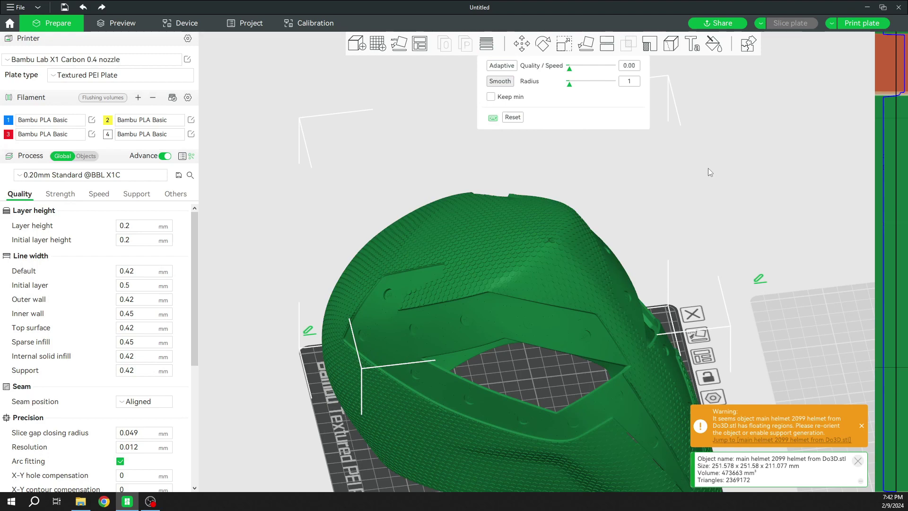
- Slice the plate with the finer variable layers and inspect the helmet's crown for exposed infill
left_click_drag(707, 174, 736, 189)
left_click(782, 26)
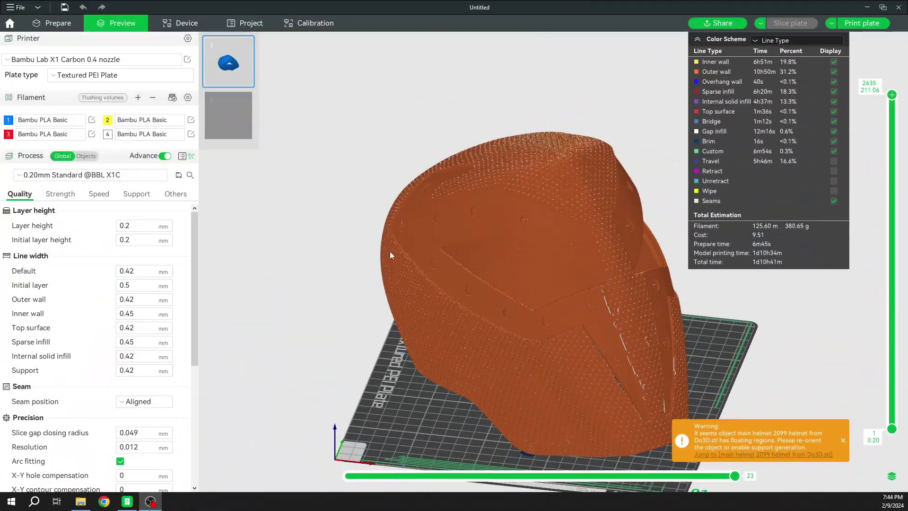
left_click_drag(279, 245, 550, 318)
scroll(551, 317, "up", 10)
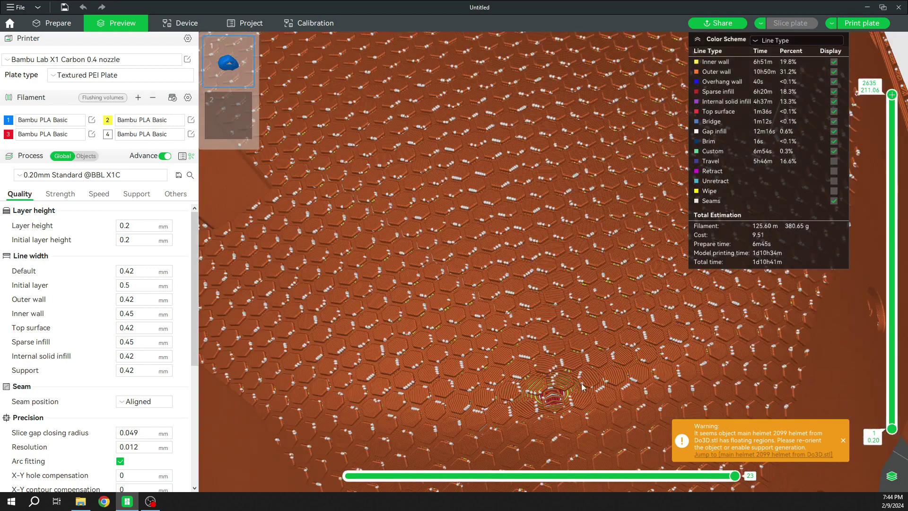
left_click_drag(582, 387, 585, 342)
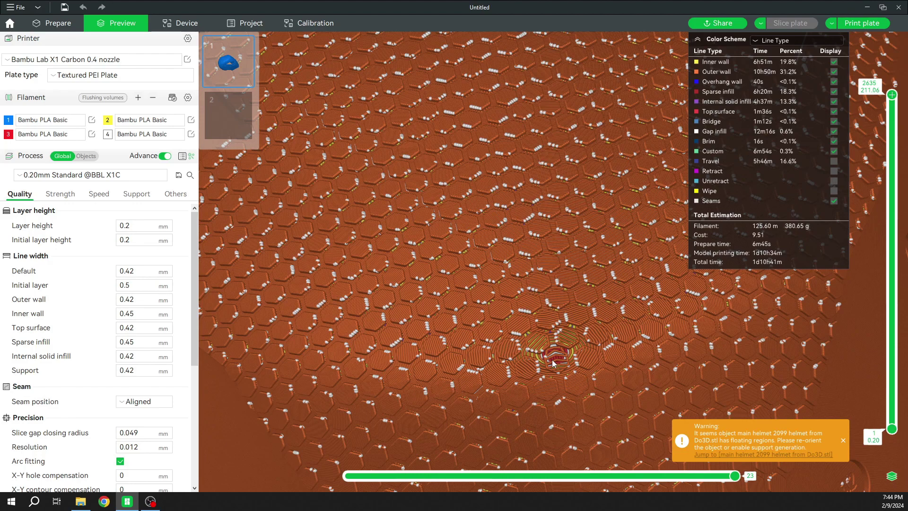
scroll(553, 363, "down", 10)
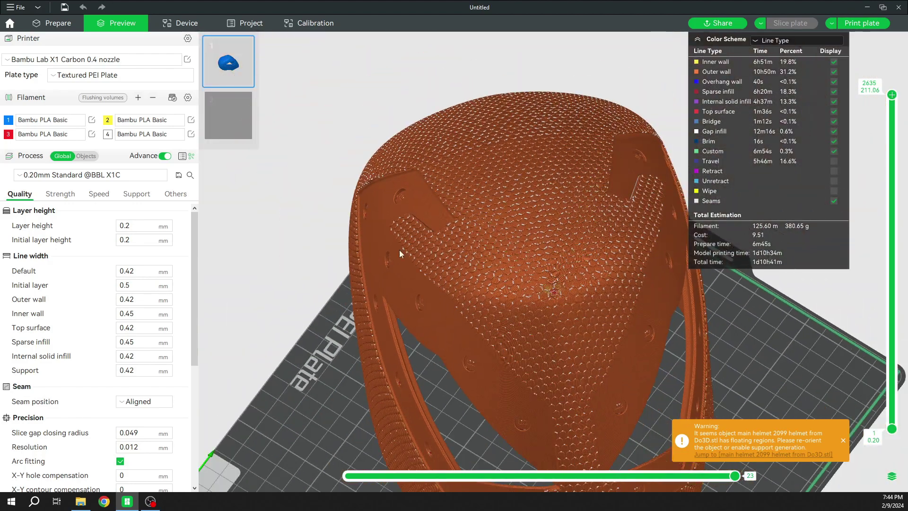
- Examine the sliced helmet's surface texture and layer lines from the front, side and crown, and check the total print time estimate
left_click_drag(399, 249, 290, 235)
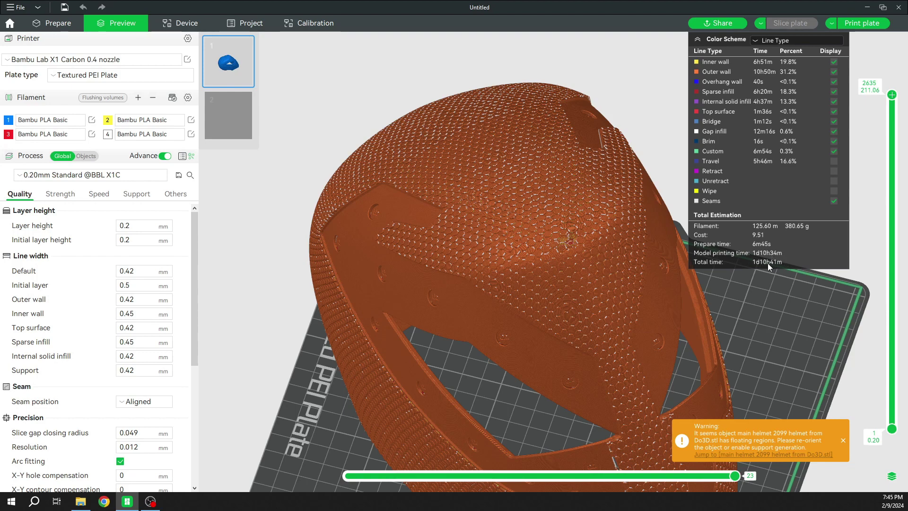
left_click_drag(755, 305, 585, 257)
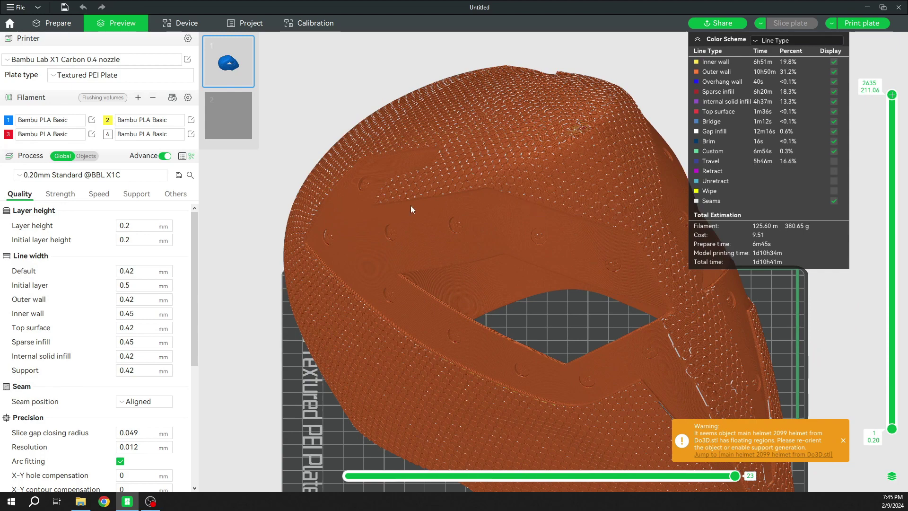
scroll(406, 206, "down", 1)
left_click_drag(602, 75, 628, 72)
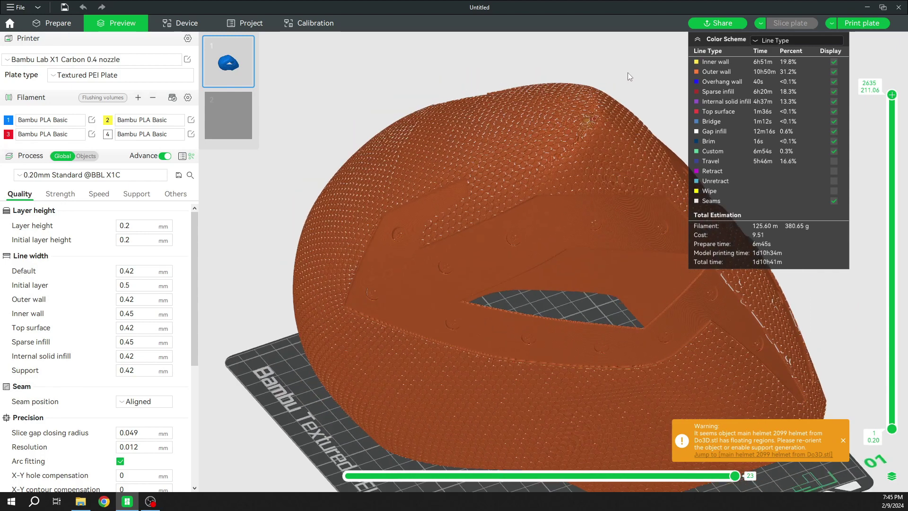
scroll(483, 134, "up", 5)
scroll(478, 229, "down", 3)
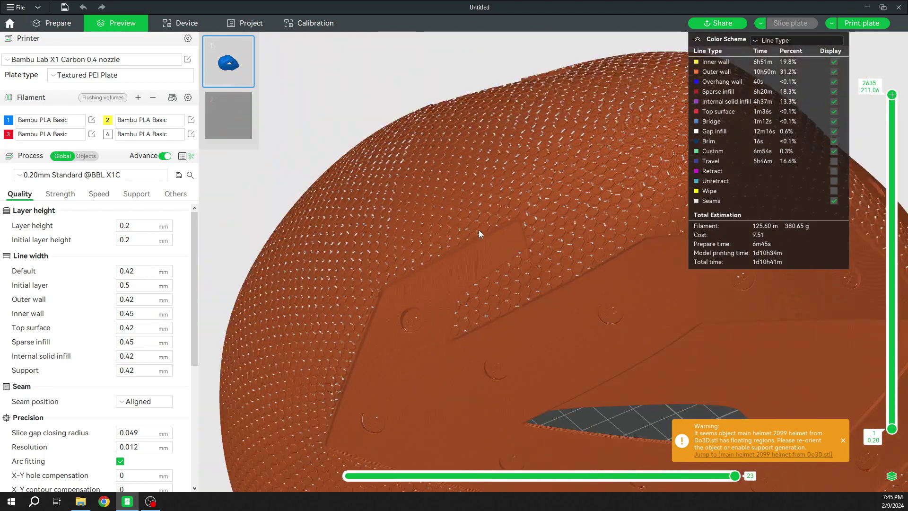
scroll(331, 316, "down", 3)
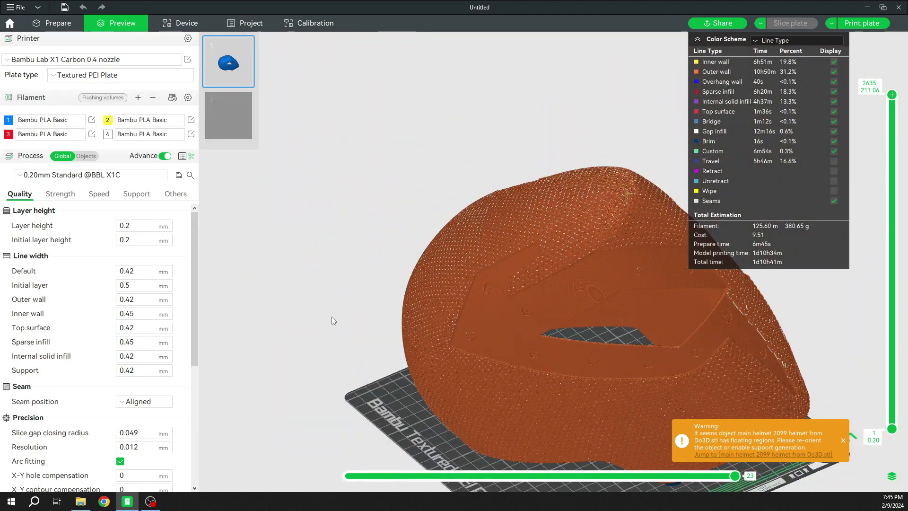
left_click_drag(331, 317, 423, 286)
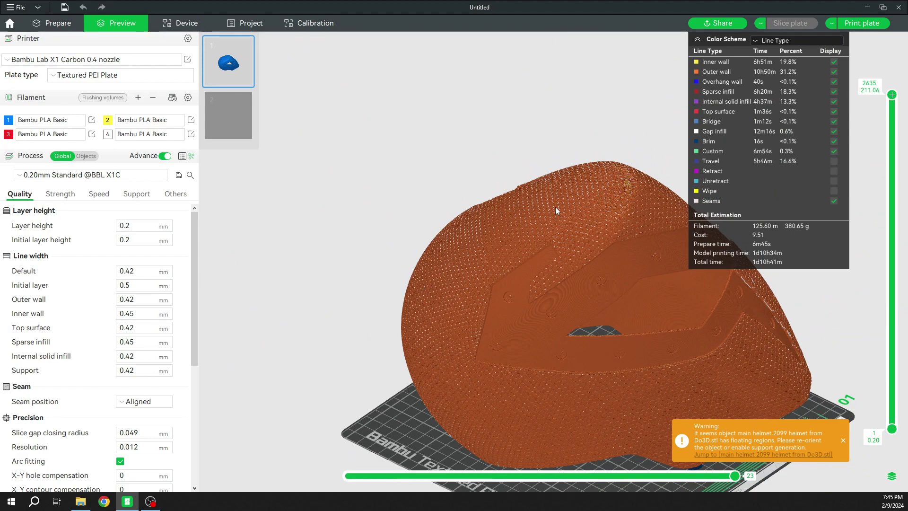
left_click_drag(403, 172, 459, 255)
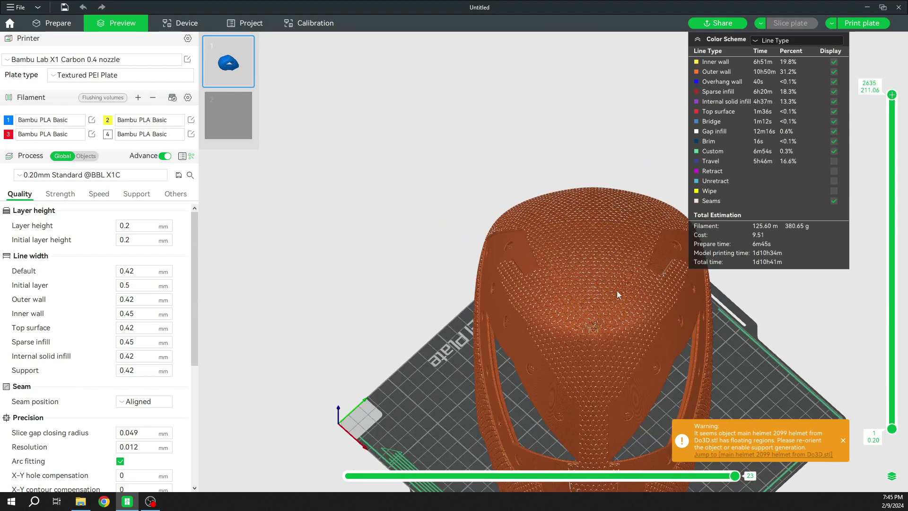
left_click_drag(552, 304, 432, 307)
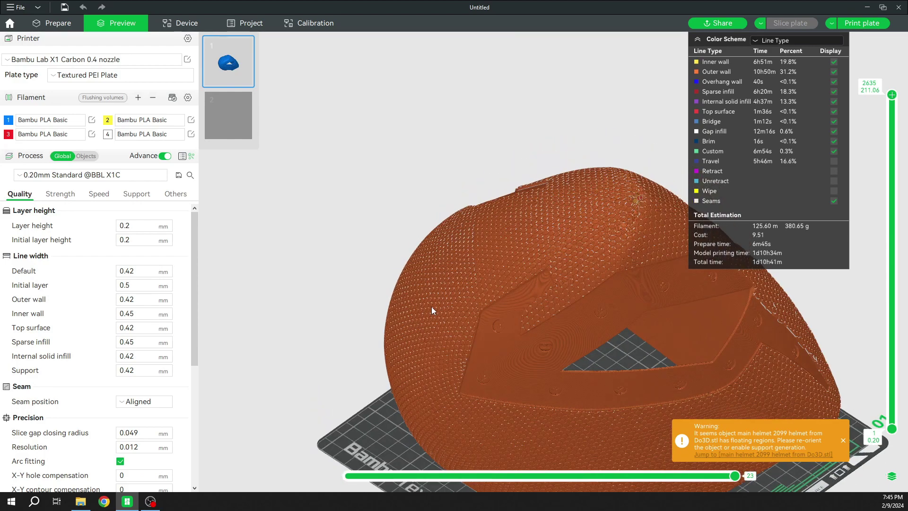